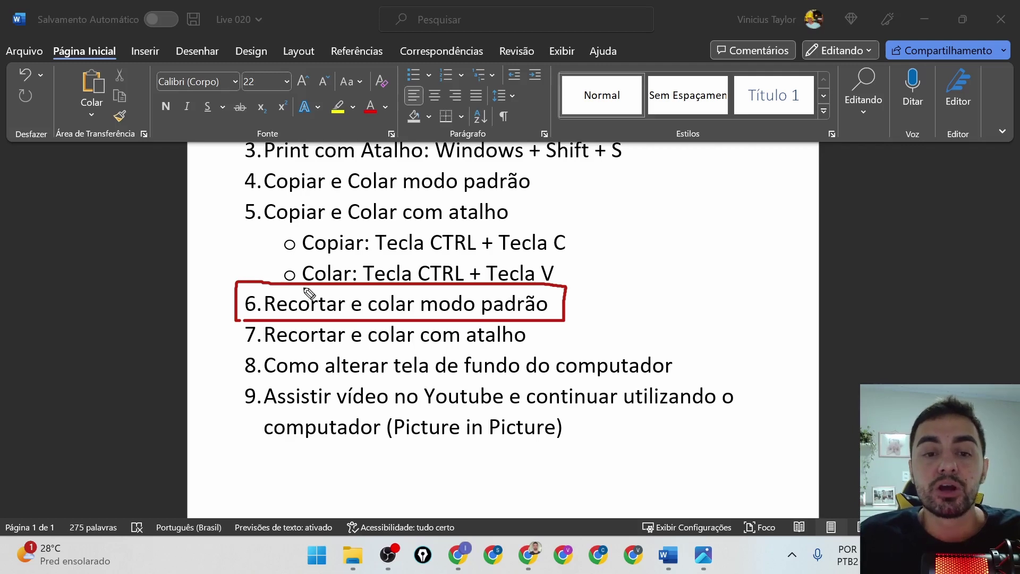
{"action": "mouse_move", "coordinate": [237, 277]}
{"action": "left_mouse_down"}
{"action": "mouse_move", "coordinate": [223, 217]}
{"action": "mouse_move", "coordinate": [236, 196]}
{"action": "mouse_move", "coordinate": [256, 241]}
{"action": "mouse_move", "coordinate": [334, 234]}
{"action": "mouse_move", "coordinate": [298, 194]}
{"action": "mouse_move", "coordinate": [234, 200]}
{"action": "left_mouse_up"}
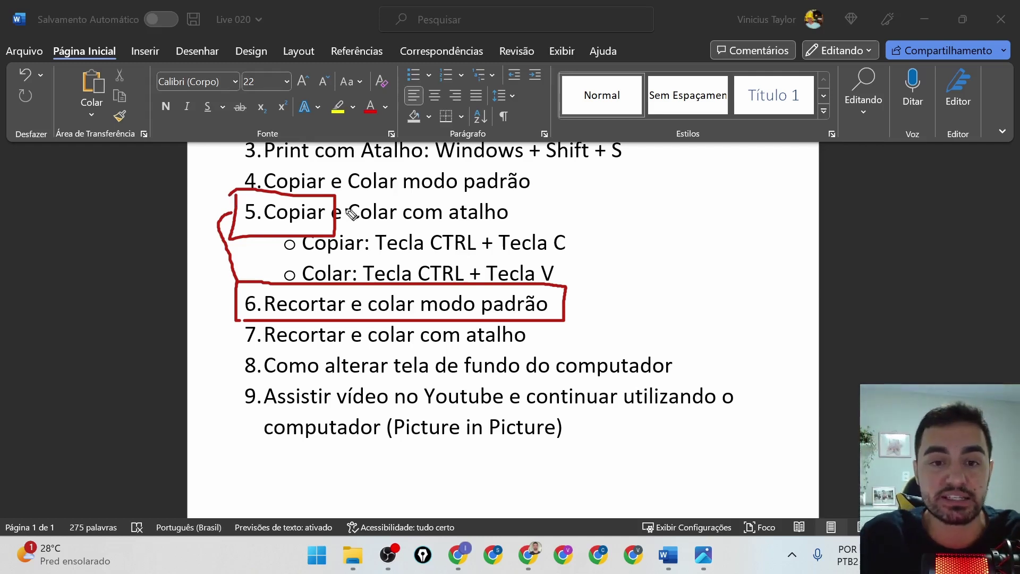
{"action": "mouse_move", "coordinate": [385, 257]}
{"action": "left_mouse_down"}
{"action": "mouse_move", "coordinate": [371, 257]}
{"action": "mouse_move", "coordinate": [578, 256]}
{"action": "left_mouse_up"}
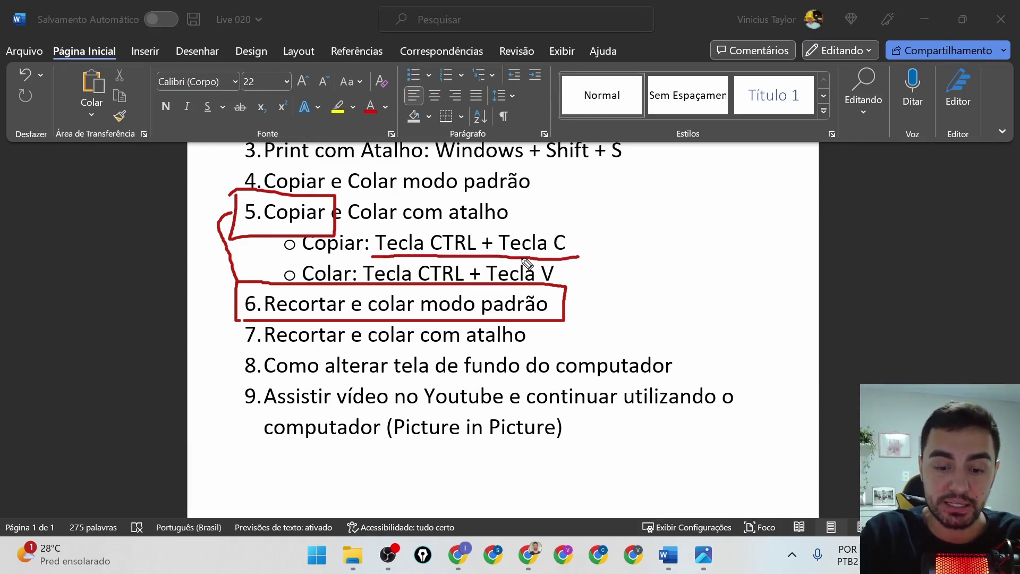
{"action": "key", "text": "e"}
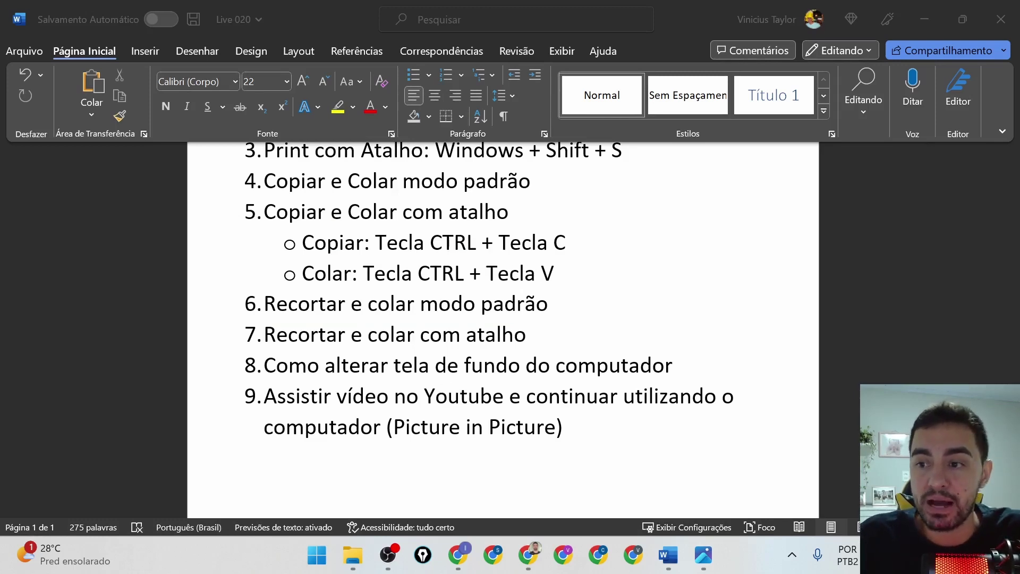
{"action": "mouse_move", "coordinate": [384, 522]}
{"action": "left_mouse_down"}
{"action": "mouse_move", "coordinate": [329, 535]}
{"action": "mouse_move", "coordinate": [328, 571]}
{"action": "mouse_move", "coordinate": [378, 573]}
{"action": "mouse_move", "coordinate": [384, 527]}
{"action": "left_mouse_up"}
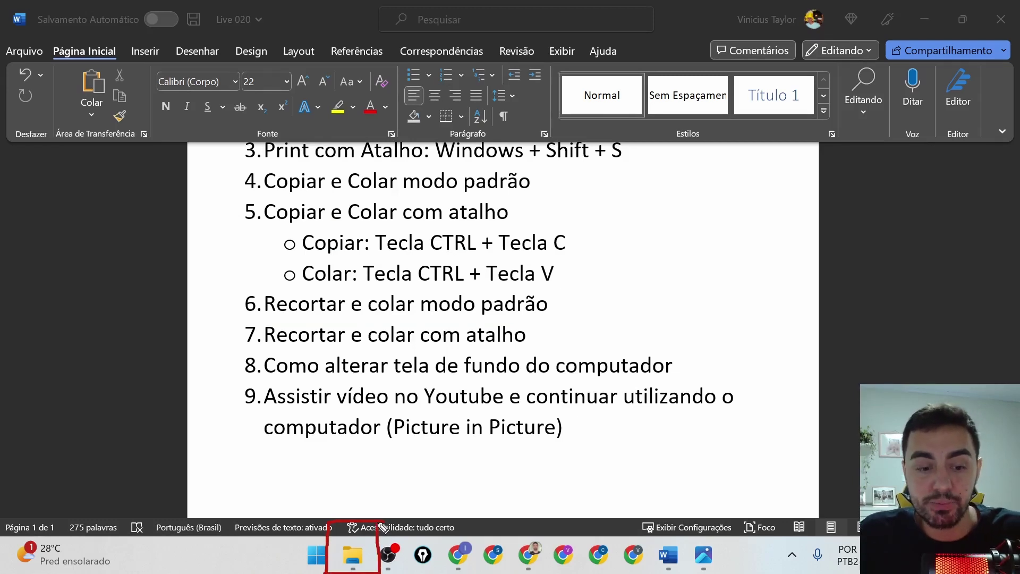
Switch to File Explorer and open the Imagens da Câmera folder inside Imagens
{"action": "left_click", "coordinate": [353, 554]}
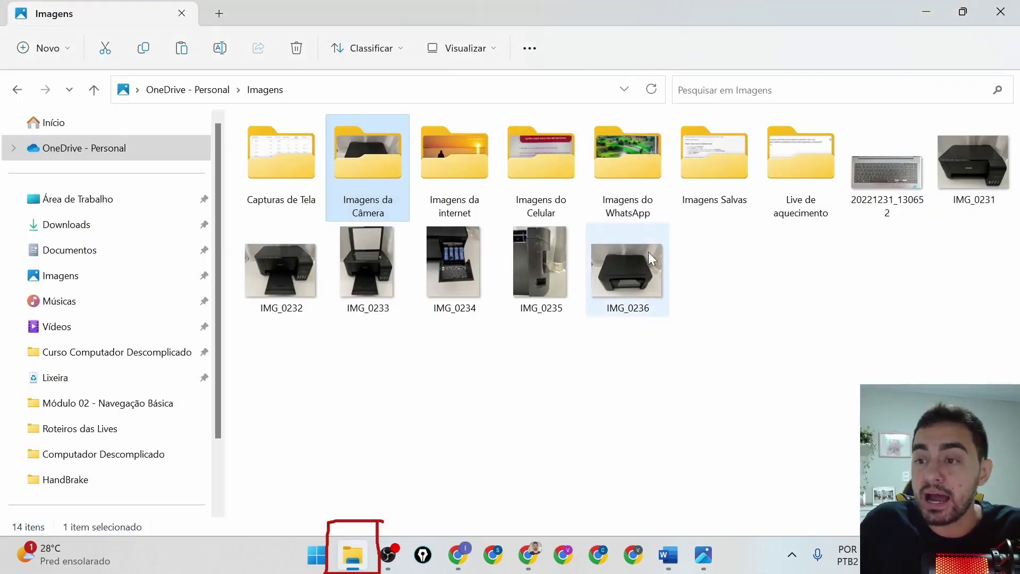
{"action": "key", "text": "ctrl+shift+1"}
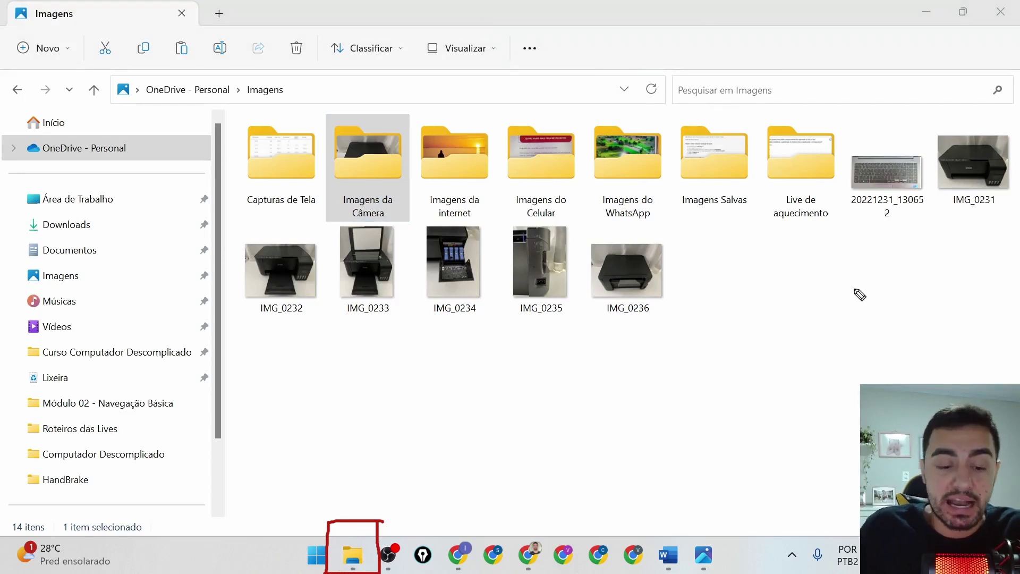
{"action": "key", "text": "ctrl+shift+c"}
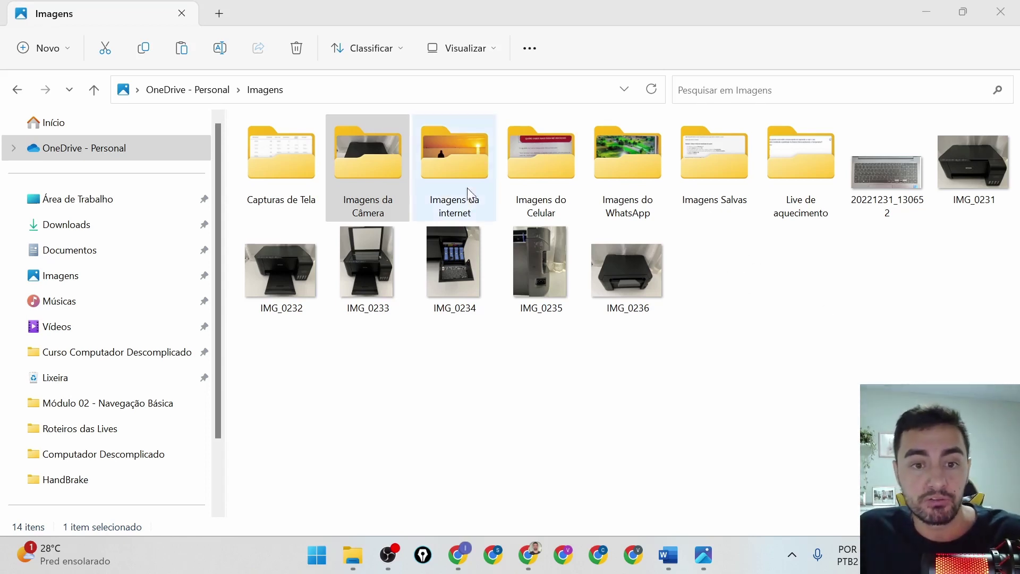
{"action": "left_click", "coordinate": [562, 373]}
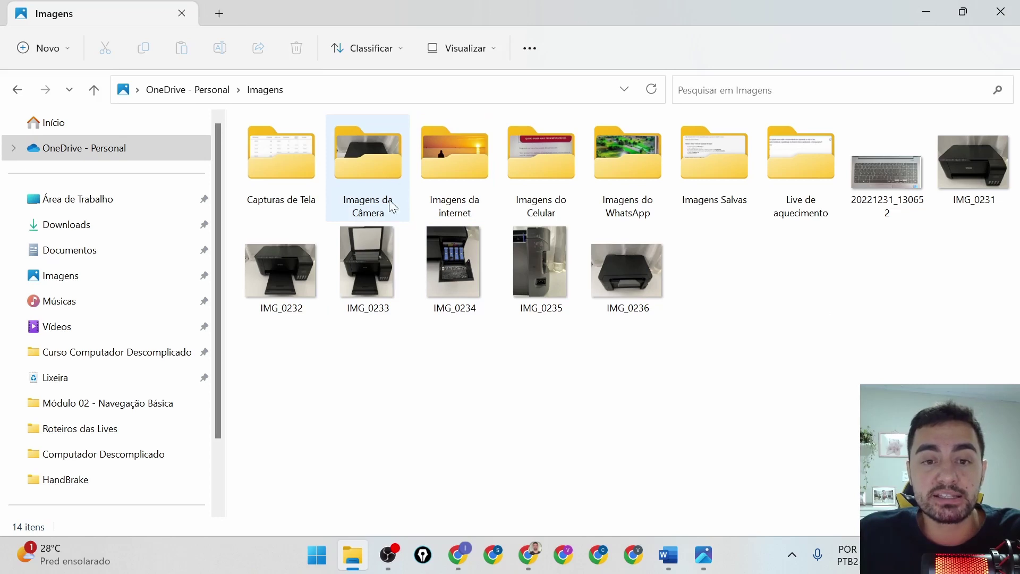
{"action": "double_click", "coordinate": [368, 180]}
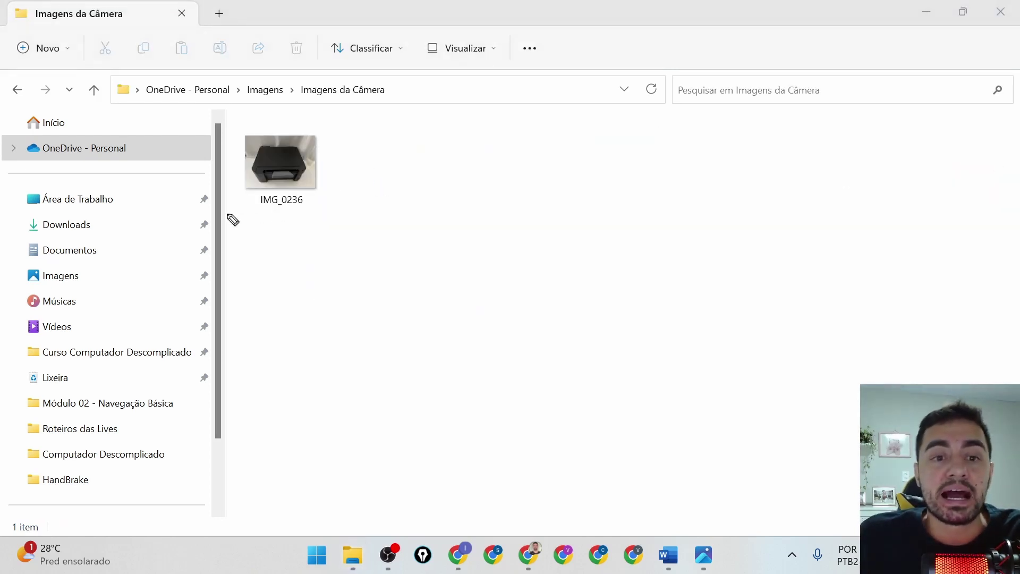
Cut the IMG_0236 photo from the Imagens da Câmera folder
{"action": "mouse_move", "coordinate": [228, 214]}
{"action": "left_mouse_down"}
{"action": "mouse_move", "coordinate": [348, 195]}
{"action": "mouse_move", "coordinate": [346, 114]}
{"action": "mouse_move", "coordinate": [227, 124]}
{"action": "mouse_move", "coordinate": [228, 217]}
{"action": "left_mouse_up"}
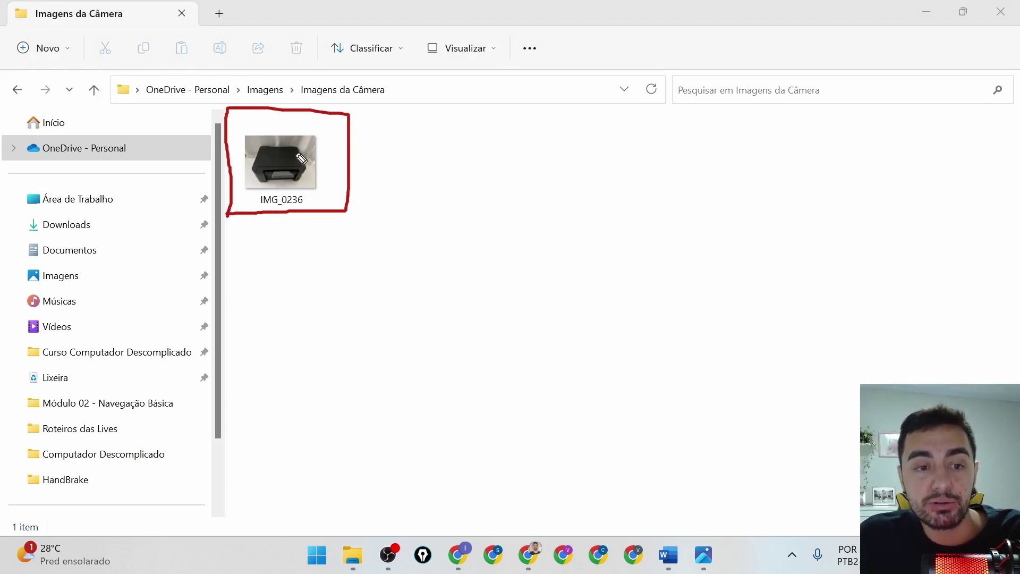
{"action": "mouse_move", "coordinate": [244, 209]}
{"action": "left_mouse_down"}
{"action": "mouse_move", "coordinate": [101, 291]}
{"action": "mouse_move", "coordinate": [89, 287]}
{"action": "mouse_move", "coordinate": [85, 300]}
{"action": "mouse_move", "coordinate": [109, 298]}
{"action": "mouse_move", "coordinate": [98, 284]}
{"action": "mouse_move", "coordinate": [85, 296]}
{"action": "mouse_move", "coordinate": [100, 298]}
{"action": "left_mouse_up"}
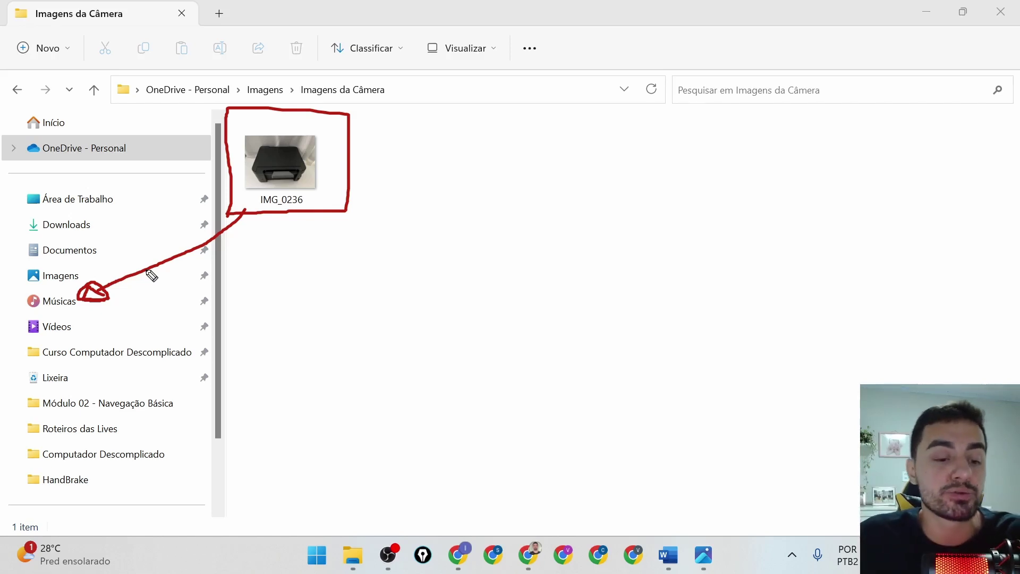
{"action": "left_click", "coordinate": [282, 167]}
{"action": "right_click", "coordinate": [281, 168]}
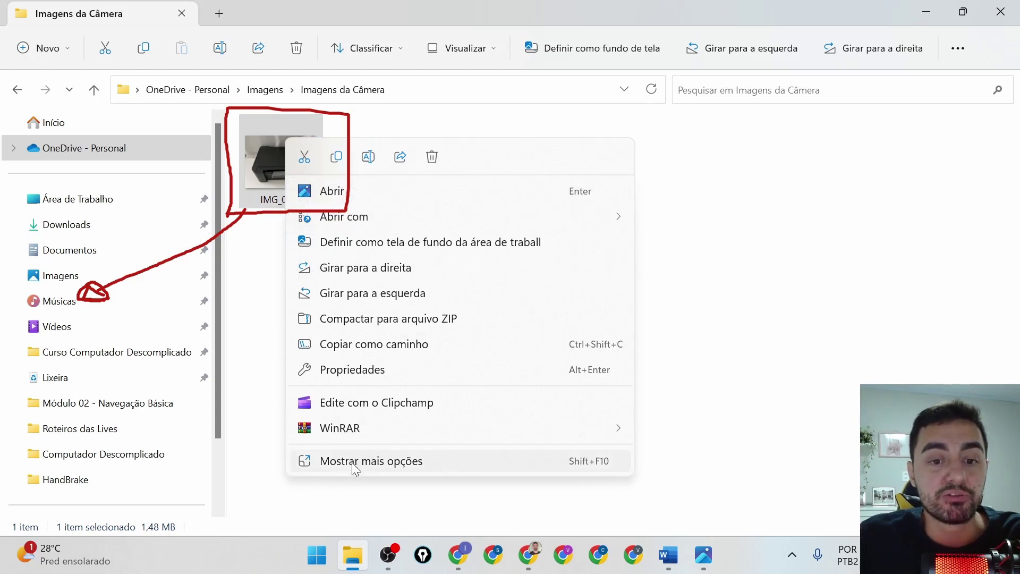
{"action": "left_click", "coordinate": [412, 462]}
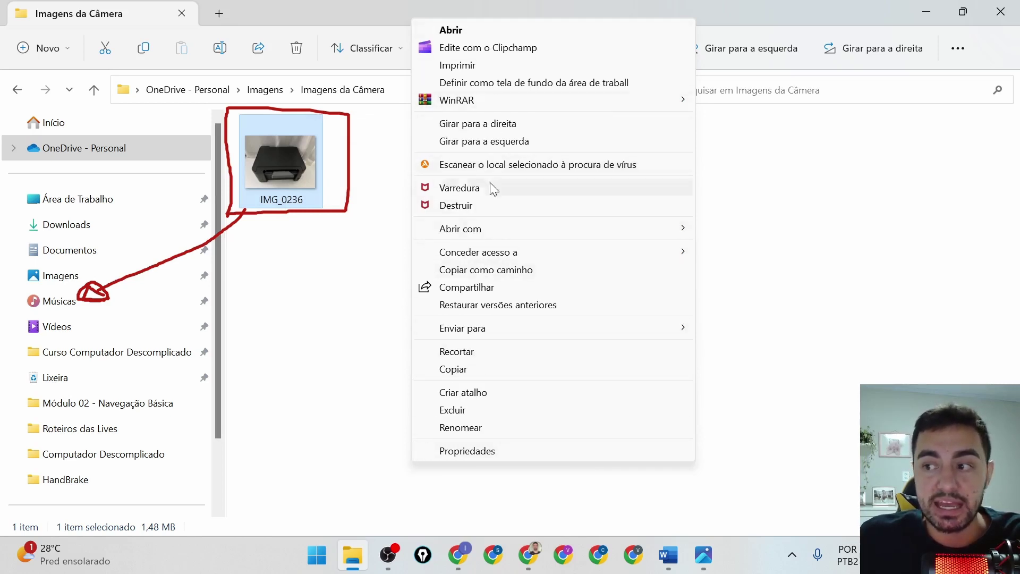
{"action": "left_click", "coordinate": [473, 352]}
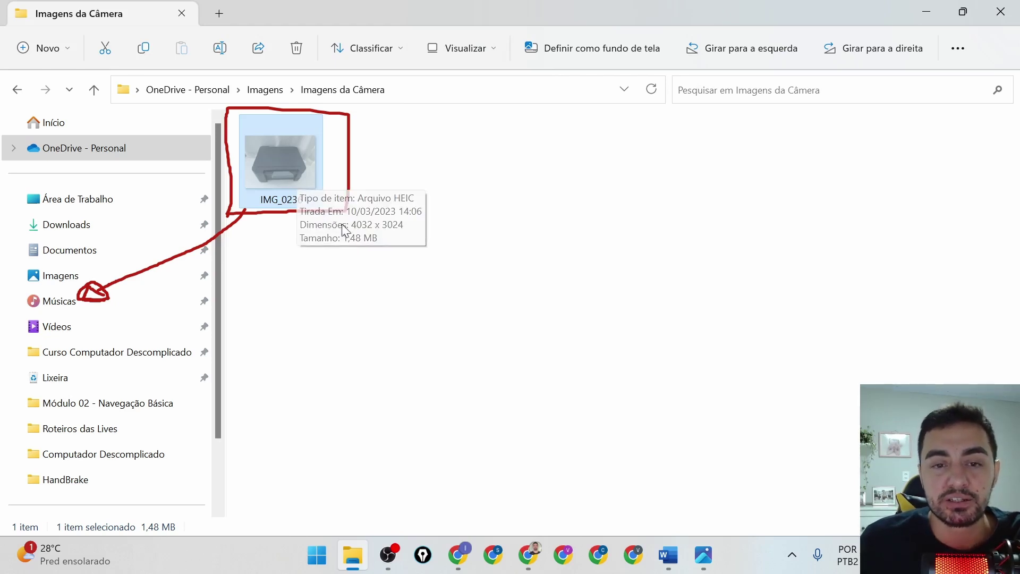
{"action": "mouse_move", "coordinate": [313, 205]}
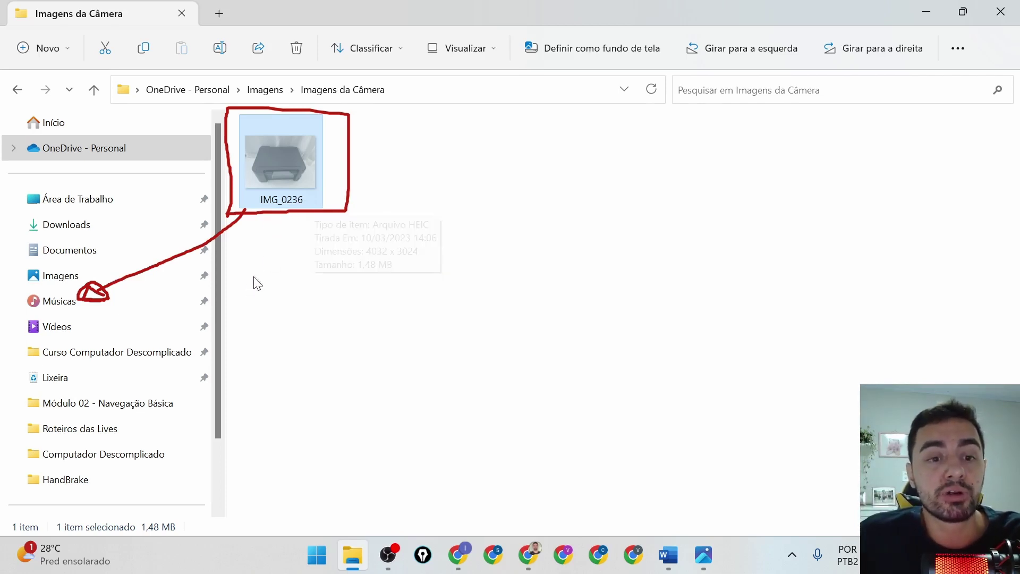
Open the Músicas folder and paste the cut IMG_0236 photo into it
{"action": "left_click", "coordinate": [56, 309]}
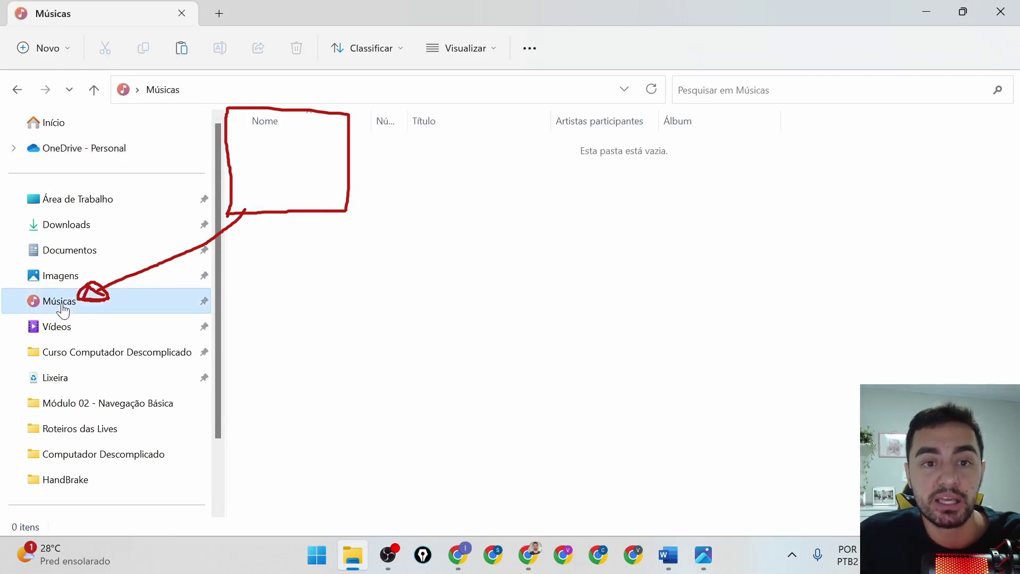
{"action": "right_click", "coordinate": [400, 207]}
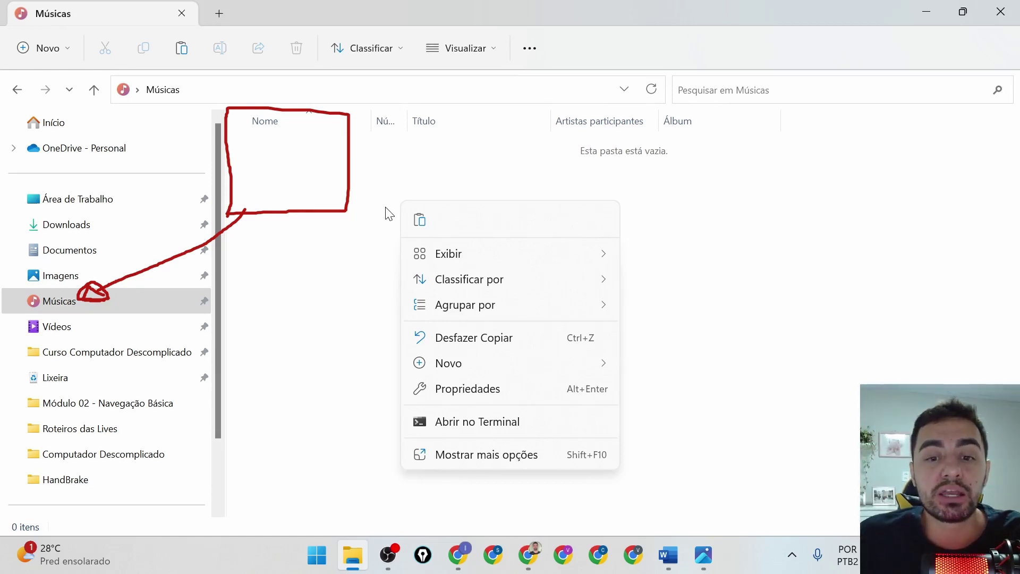
{"action": "left_click", "coordinate": [449, 455]}
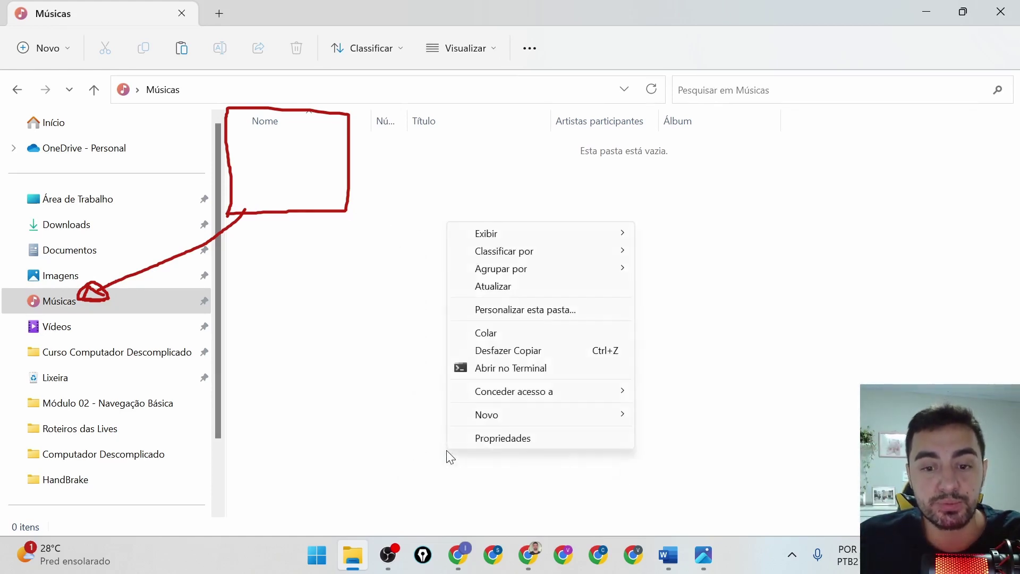
{"action": "left_click", "coordinate": [506, 333]}
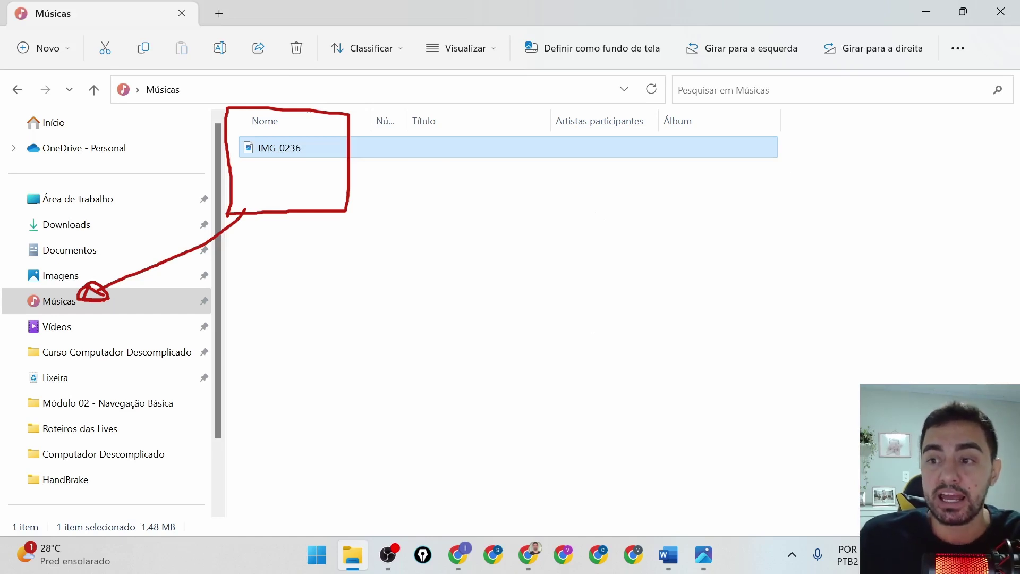
{"action": "key", "text": "e"}
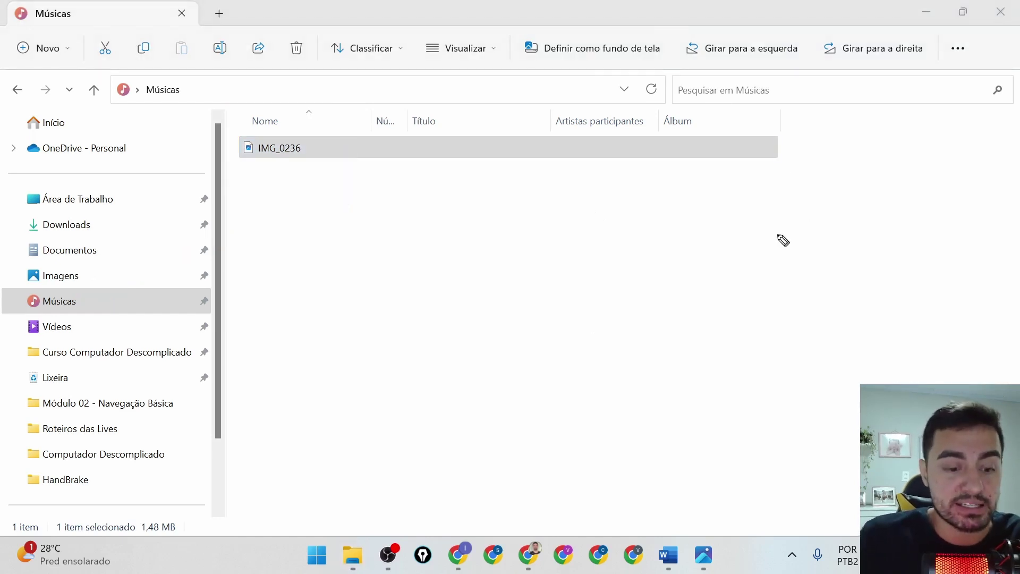
Set the Músicas folder view to extra large icons (Ícones extra grandes)
{"action": "left_click", "coordinate": [472, 56]}
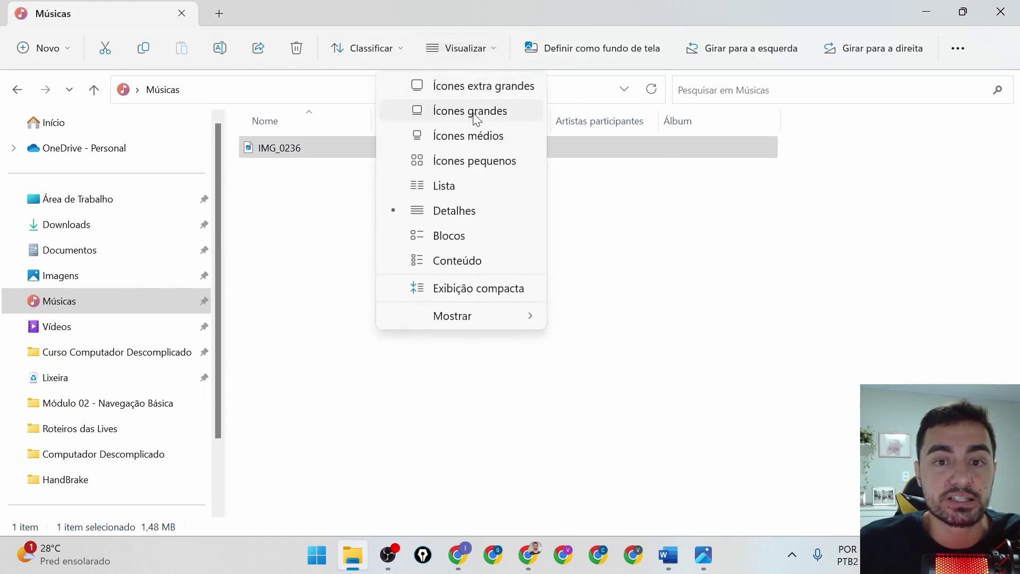
{"action": "left_click", "coordinate": [475, 113]}
{"action": "left_click", "coordinate": [473, 48]}
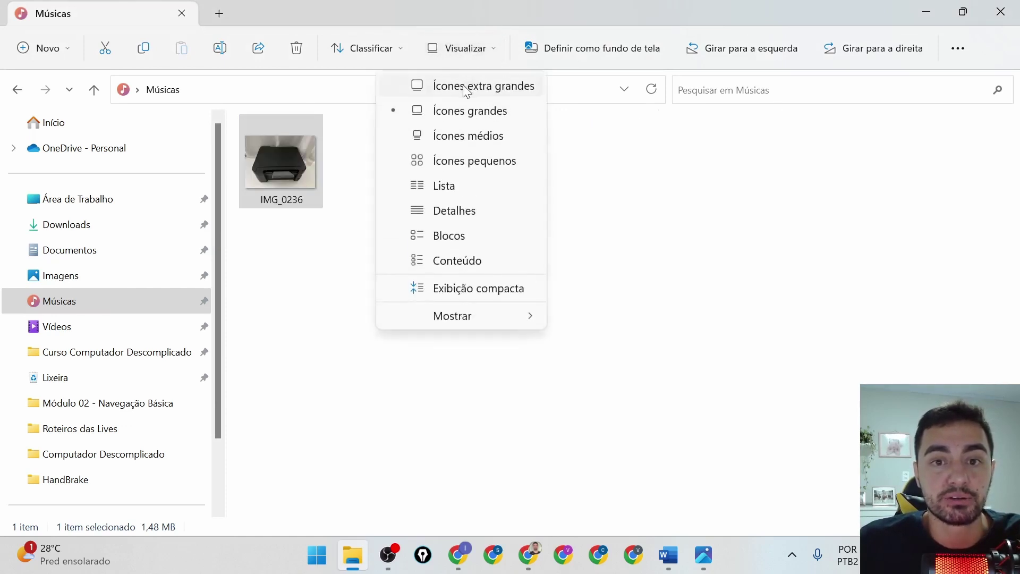
{"action": "left_click", "coordinate": [467, 88]}
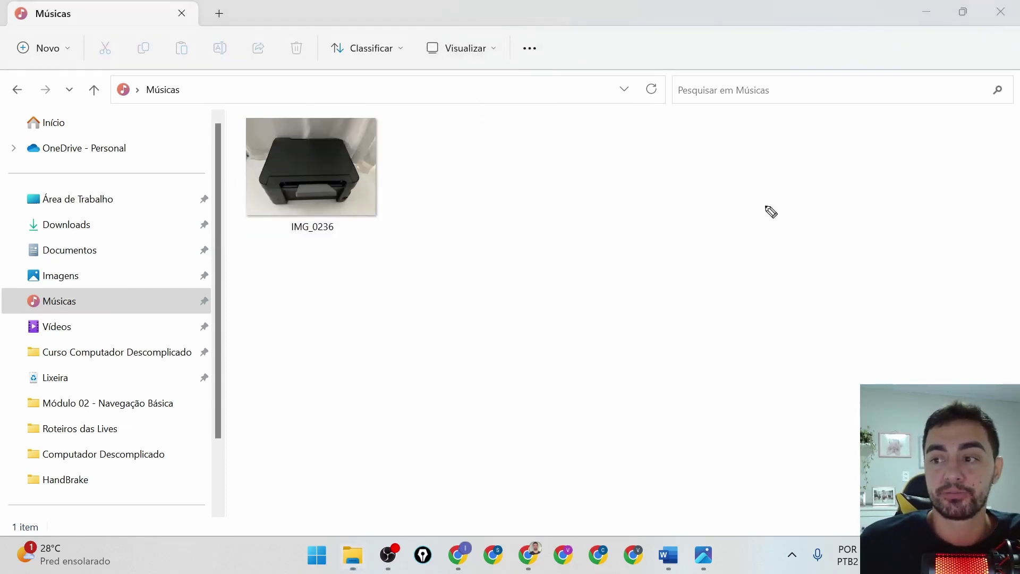
Return to Imagens and open the Imagens da Câmera folder to check whether IMG_0236 is still in its original location
{"action": "mouse_move", "coordinate": [234, 258]}
{"action": "left_mouse_down"}
{"action": "mouse_move", "coordinate": [425, 258]}
{"action": "mouse_move", "coordinate": [425, 100]}
{"action": "mouse_move", "coordinate": [239, 97]}
{"action": "mouse_move", "coordinate": [229, 235]}
{"action": "mouse_move", "coordinate": [236, 261]}
{"action": "left_mouse_up"}
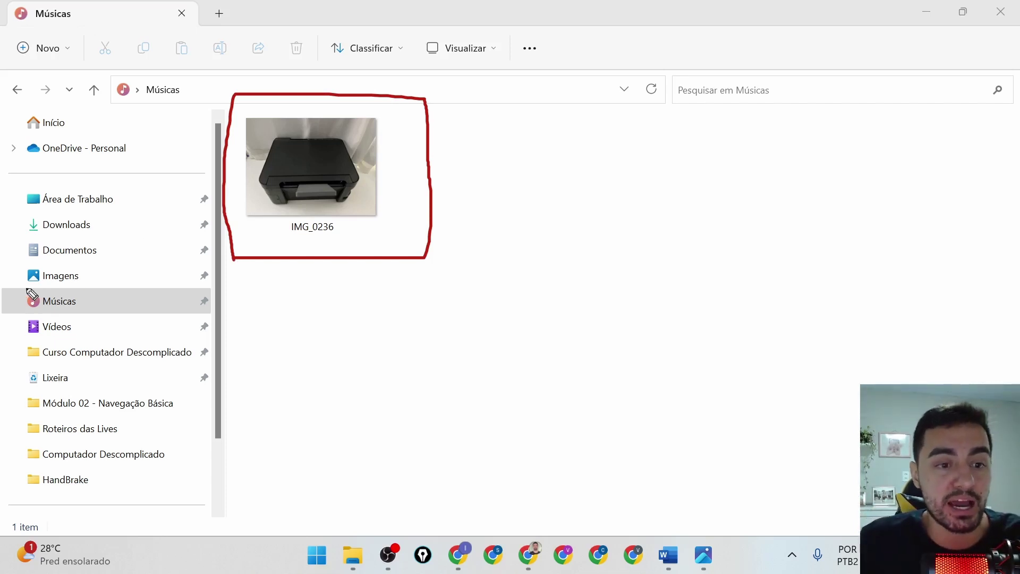
{"action": "mouse_move", "coordinate": [30, 290]}
{"action": "left_mouse_down"}
{"action": "mouse_move", "coordinate": [91, 284]}
{"action": "mouse_move", "coordinate": [31, 265]}
{"action": "mouse_move", "coordinate": [16, 284]}
{"action": "mouse_move", "coordinate": [48, 289]}
{"action": "left_mouse_up"}
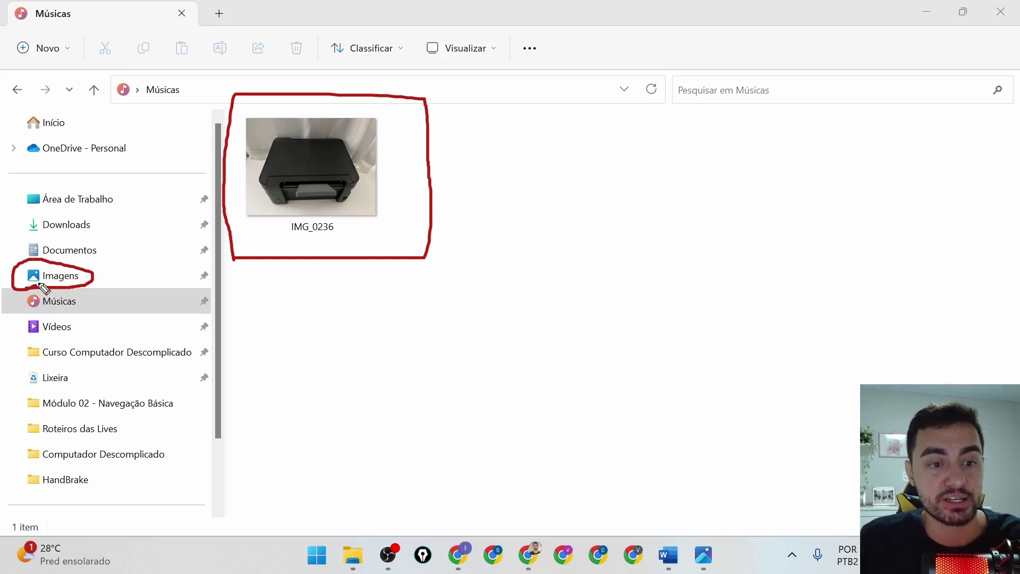
{"action": "left_click", "coordinate": [58, 276]}
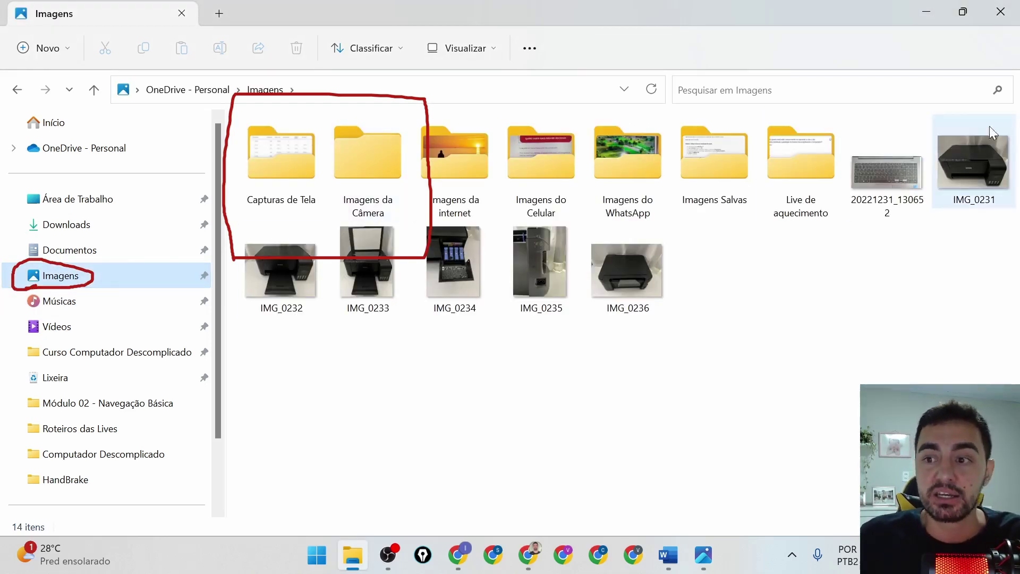
{"action": "key", "text": "ctrl+alt+g"}
{"action": "mouse_move", "coordinate": [414, 125]}
{"action": "left_mouse_down"}
{"action": "mouse_move", "coordinate": [327, 124]}
{"action": "mouse_move", "coordinate": [321, 209]}
{"action": "mouse_move", "coordinate": [397, 222]}
{"action": "mouse_move", "coordinate": [418, 124]}
{"action": "left_mouse_up"}
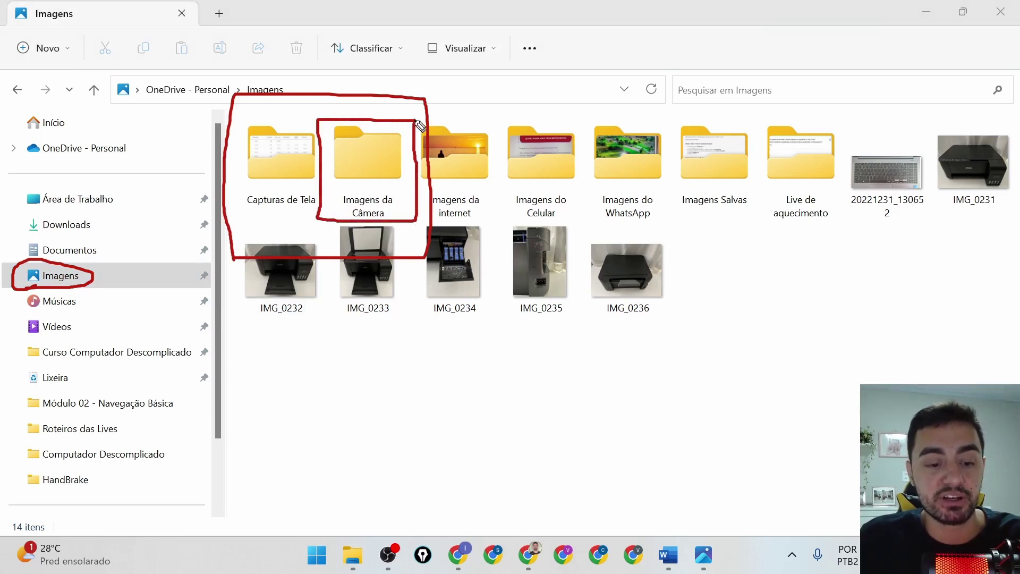
{"action": "double_click", "coordinate": [355, 161]}
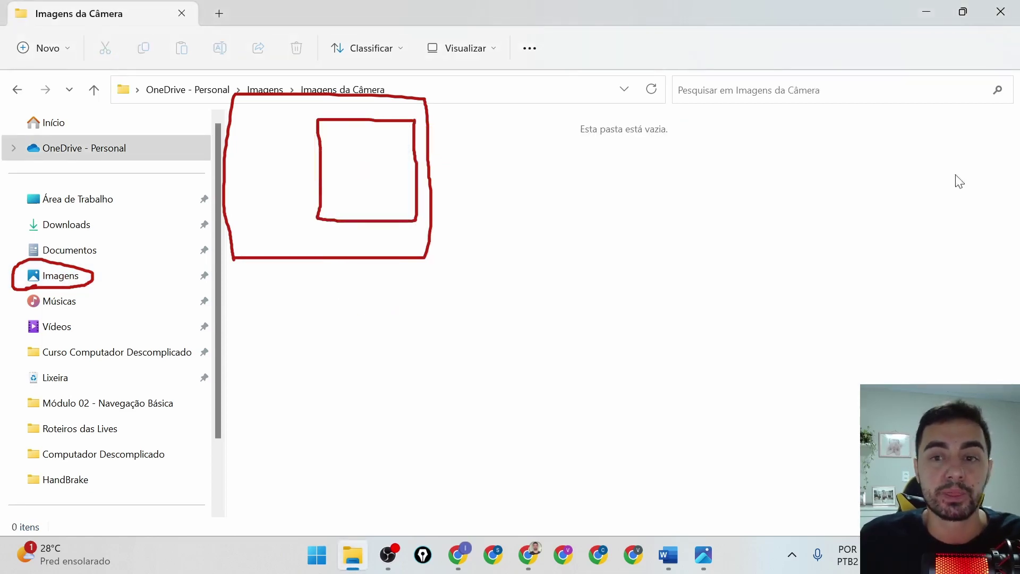
{"action": "key", "text": "Escape"}
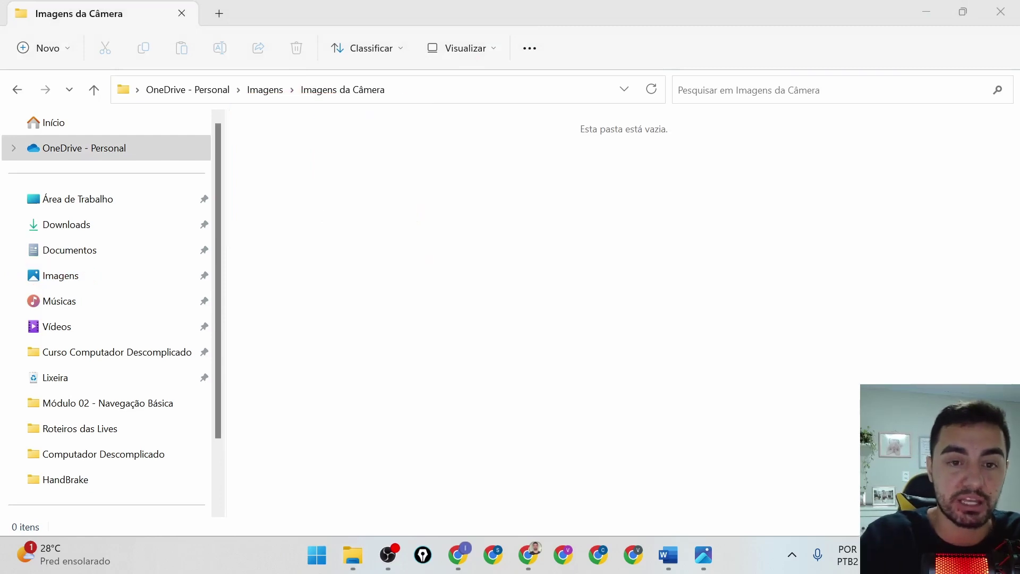
{"action": "mouse_move", "coordinate": [382, 126]}
{"action": "left_mouse_down"}
{"action": "mouse_move", "coordinate": [244, 128]}
{"action": "mouse_move", "coordinate": [243, 219]}
{"action": "mouse_move", "coordinate": [396, 136]}
{"action": "mouse_move", "coordinate": [387, 125]}
{"action": "left_mouse_up"}
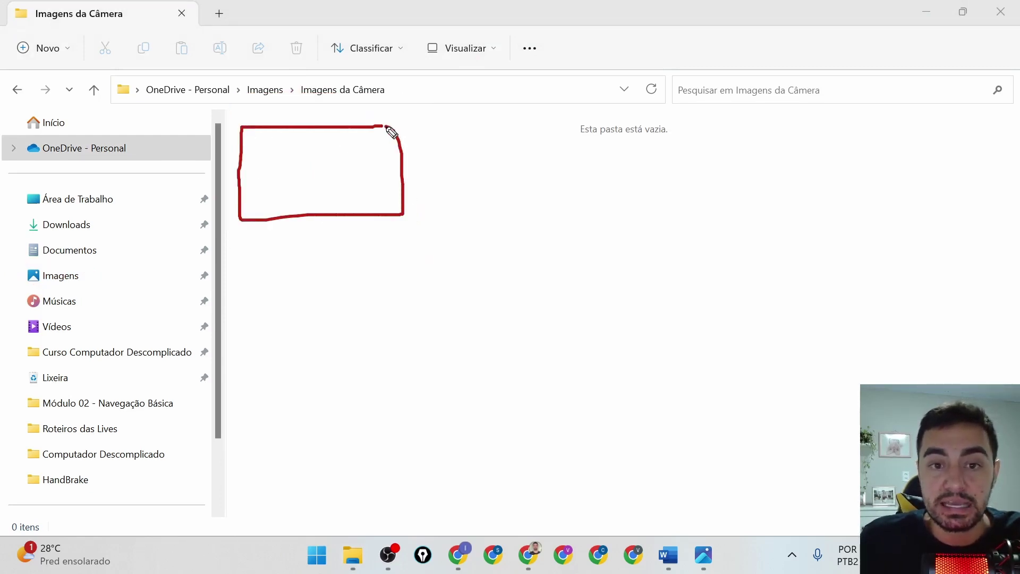
{"action": "mouse_move", "coordinate": [306, 165]}
{"action": "left_mouse_down"}
{"action": "mouse_move", "coordinate": [307, 184]}
{"action": "mouse_move", "coordinate": [177, 289]}
{"action": "mouse_move", "coordinate": [103, 302]}
{"action": "mouse_move", "coordinate": [89, 294]}
{"action": "mouse_move", "coordinate": [106, 307]}
{"action": "left_mouse_up"}
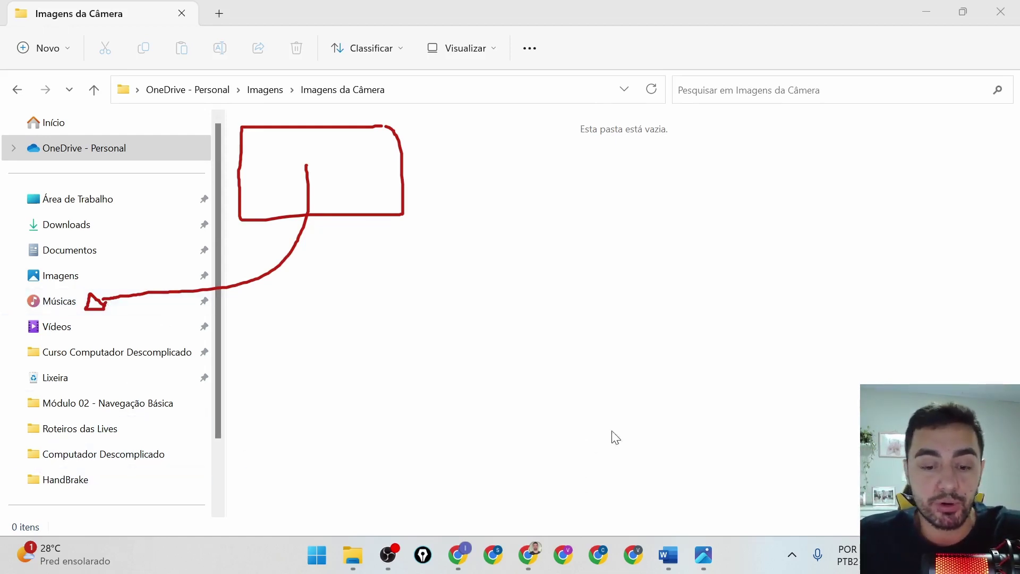
{"action": "key", "text": "Escape"}
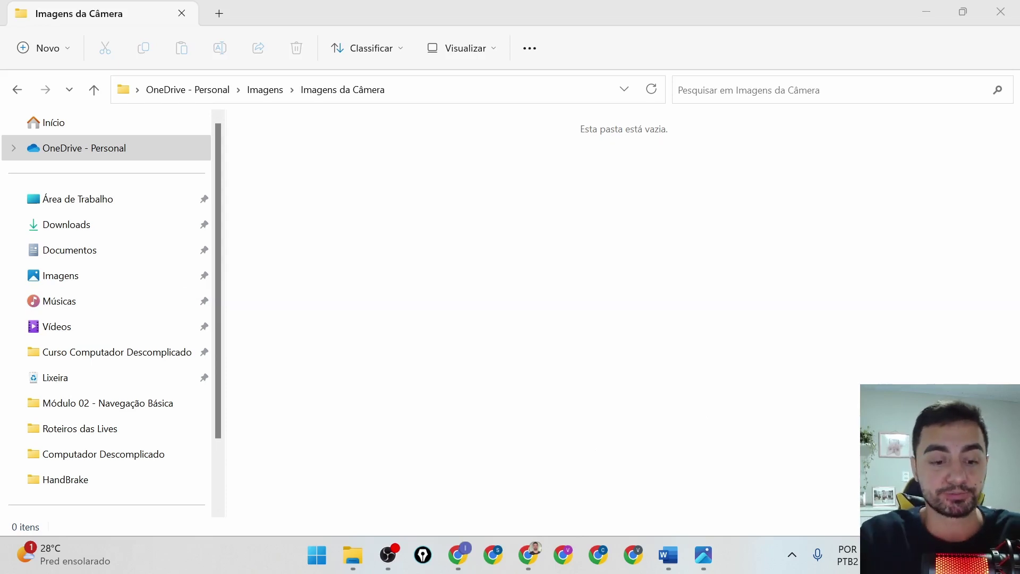
Switch to the Live 020 document in Word and review list item 7, "Recortar e colar com atalho"
{"action": "left_click", "coordinate": [668, 555]}
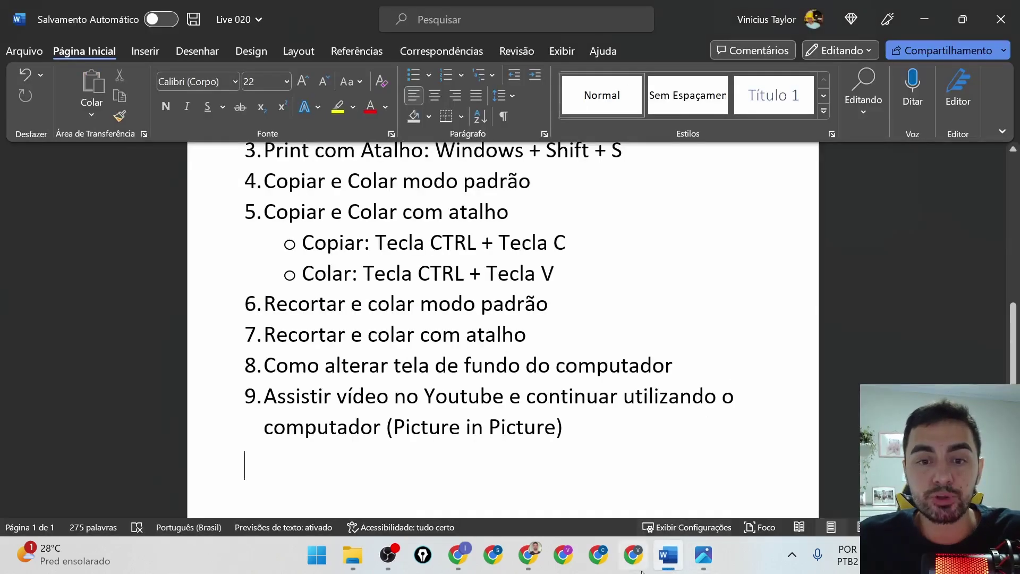
{"action": "key", "text": "ctrl+2"}
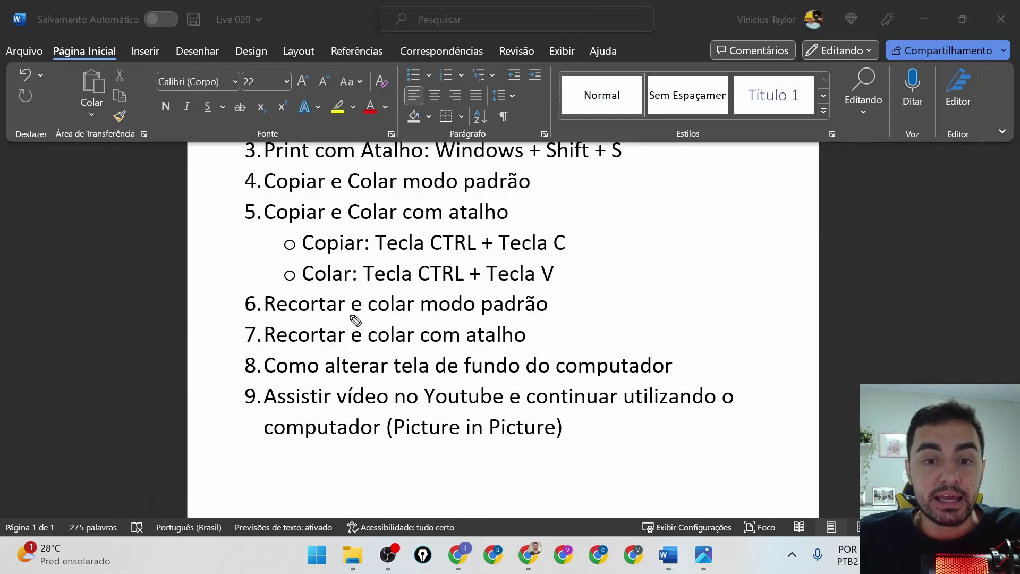
{"action": "mouse_move", "coordinate": [246, 348]}
{"action": "left_mouse_down"}
{"action": "mouse_move", "coordinate": [531, 343]}
{"action": "mouse_move", "coordinate": [533, 323]}
{"action": "mouse_move", "coordinate": [241, 318]}
{"action": "mouse_move", "coordinate": [242, 346]}
{"action": "left_mouse_up"}
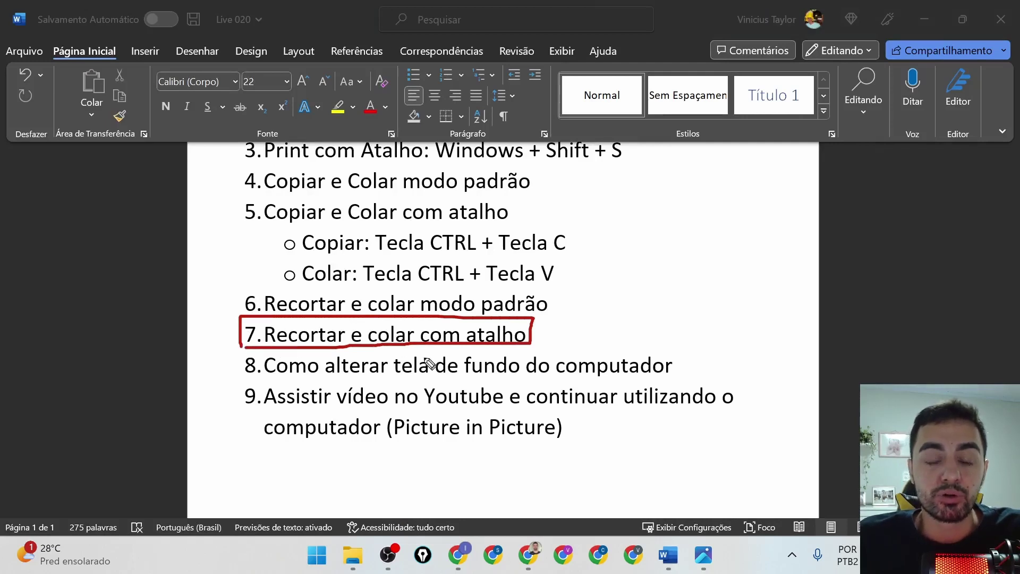
Draw an annotation arrow from the boxed list item 7 up to the "Colar: Tecla CTRL + Tecla V" line under item 5
{"action": "mouse_move", "coordinate": [532, 345]}
{"action": "left_mouse_down"}
{"action": "mouse_move", "coordinate": [606, 289]}
{"action": "mouse_move", "coordinate": [588, 273]}
{"action": "mouse_move", "coordinate": [578, 287]}
{"action": "mouse_move", "coordinate": [576, 271]}
{"action": "left_mouse_up"}
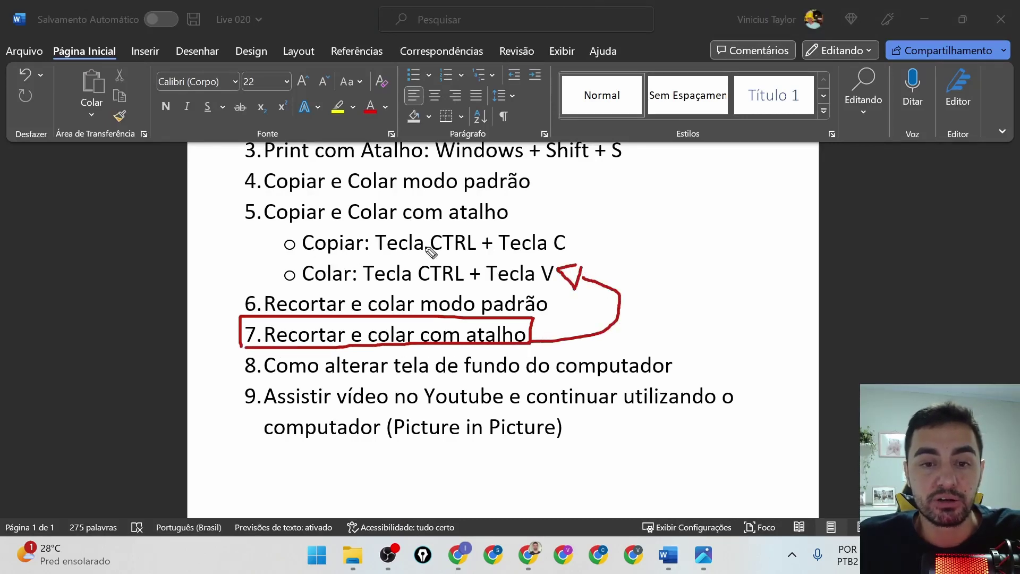
{"action": "key", "text": "Escape"}
Add a sub-bullet under list item 7 reading "Recortar: Tecla CTRL + Tecla X" and clear the on-screen annotations
{"action": "left_click", "coordinate": [542, 341]}
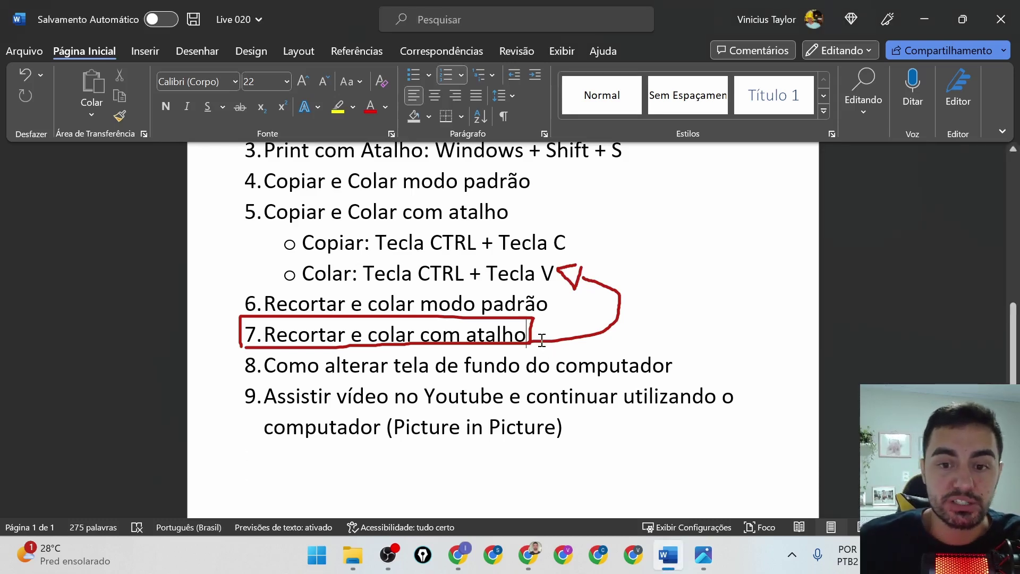
{"action": "key", "text": "Return"}
{"action": "key", "text": "Tab"}
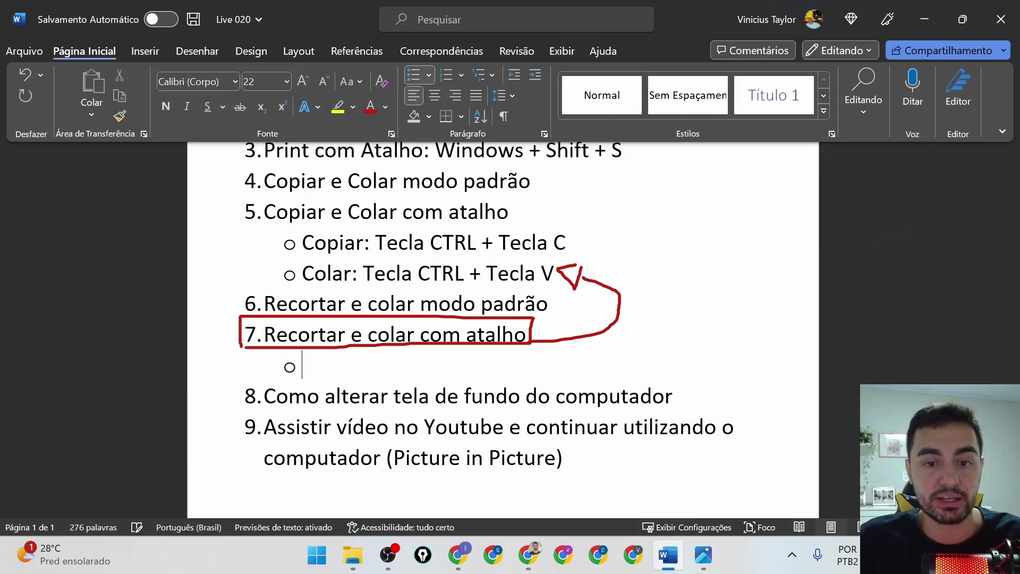
{"action": "key", "text": "Escape"}
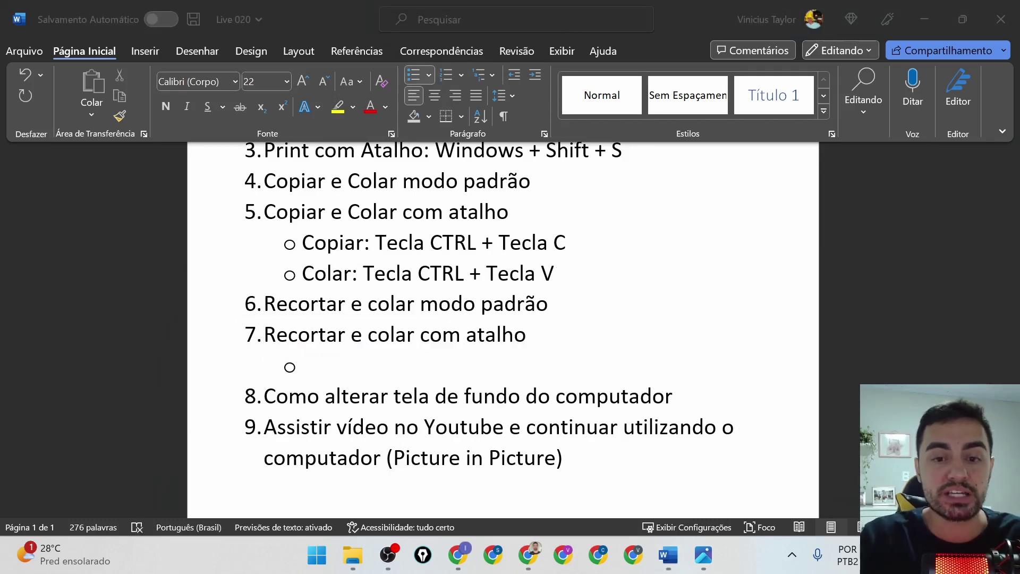
{"action": "left_click", "coordinate": [393, 375]}
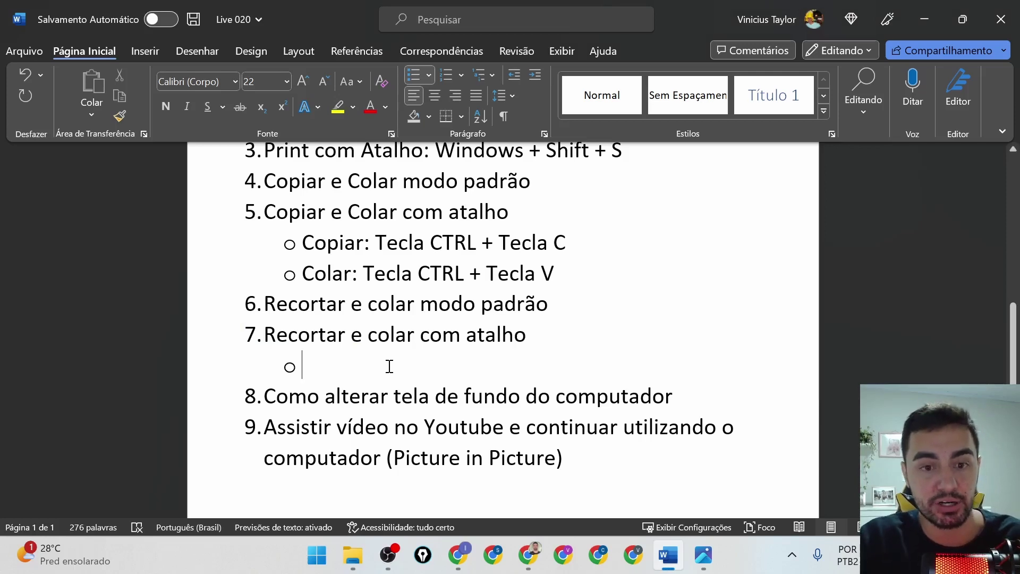
{"action": "type", "text": "Recortar"}
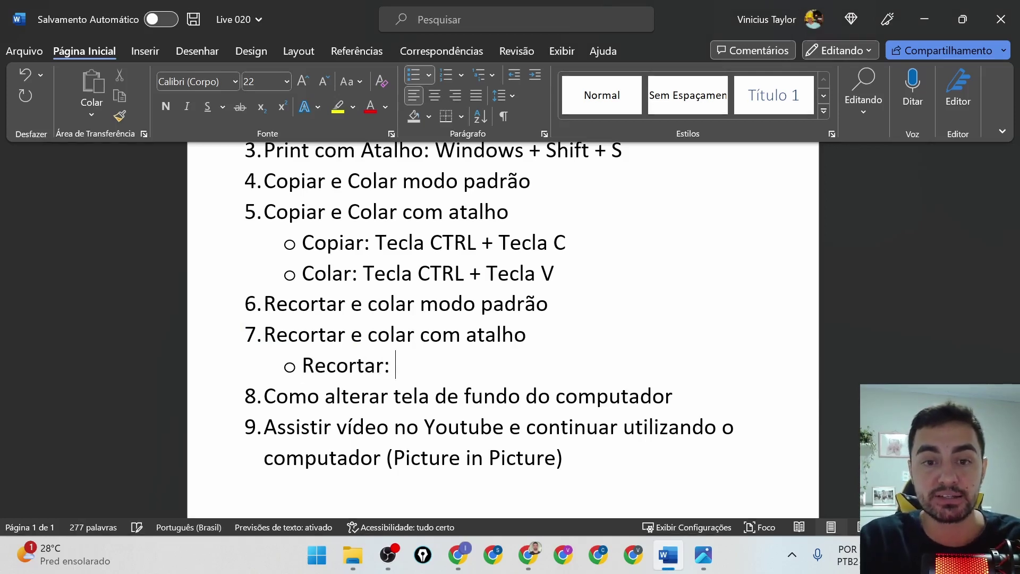
{"action": "type", "text": ": Tecla"}
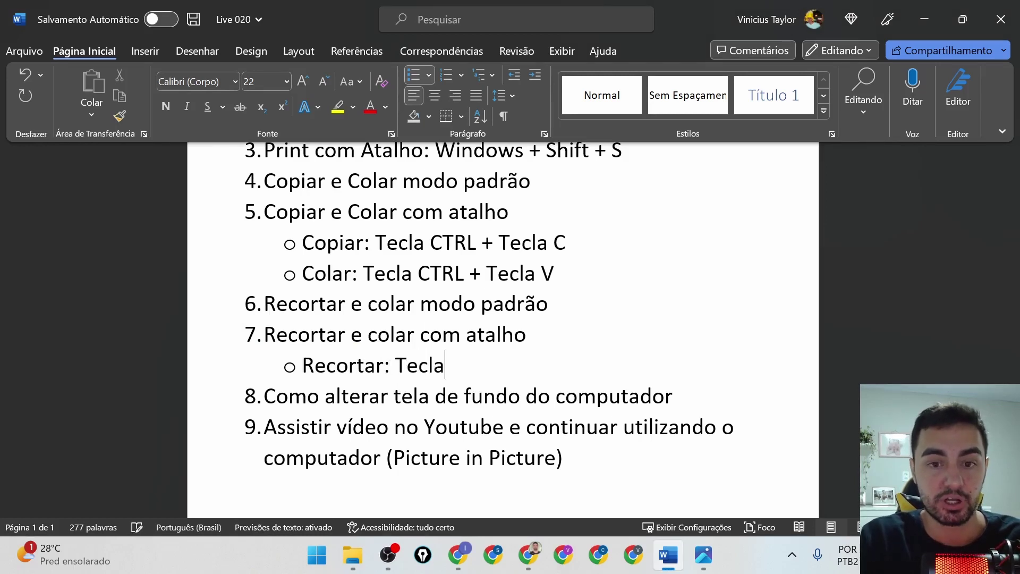
{"action": "type", "text": " CTRL"}
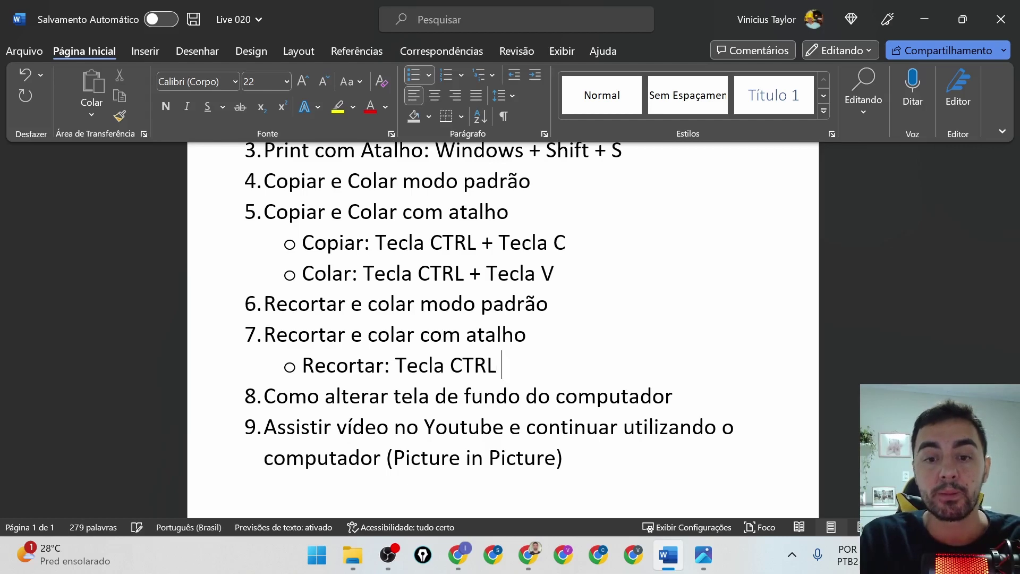
{"action": "type", "text": " + Tecla"}
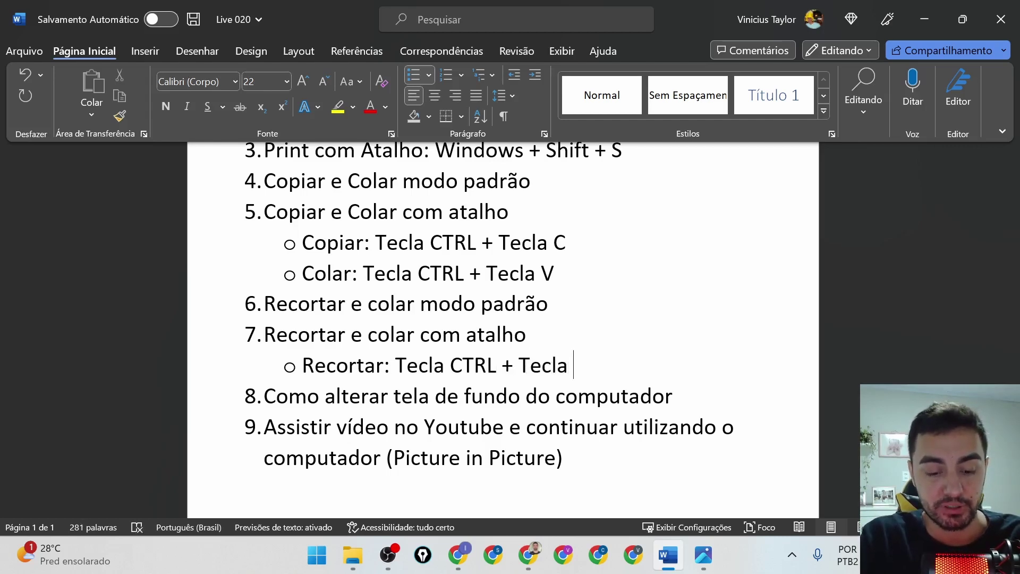
{"action": "type", "text": " X"}
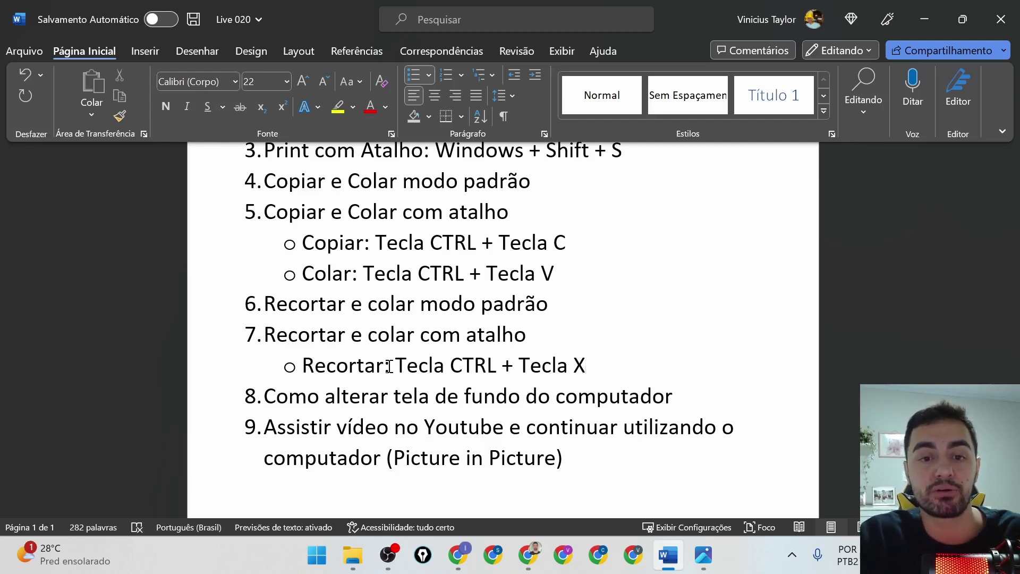
Add a second sub-bullet under item 7 reading "Colar: Tecla CTRL + Tecla V"
{"action": "key", "text": "Return"}
{"action": "type", "text": "Cola"}
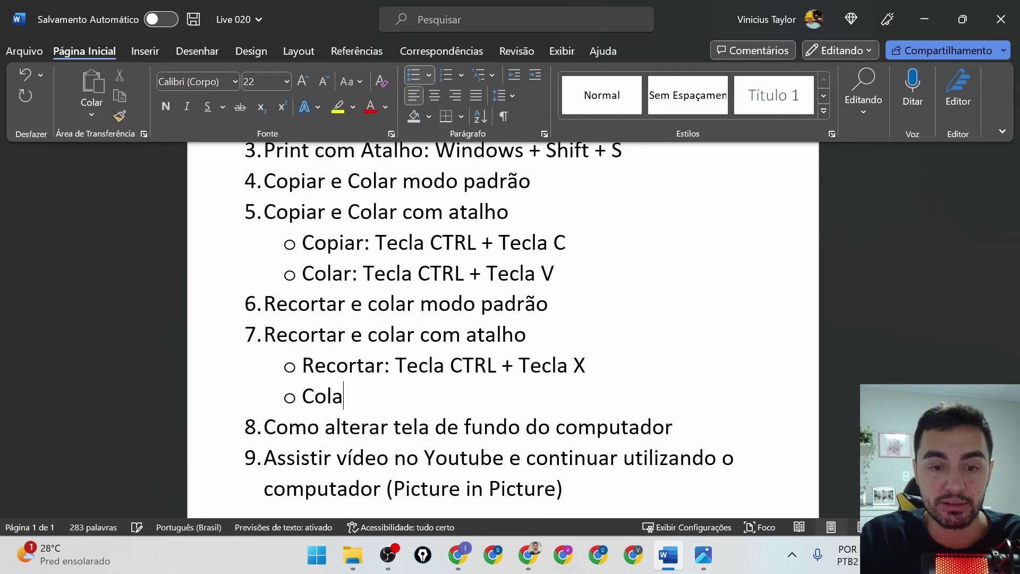
{"action": "type", "text": "r: Te"}
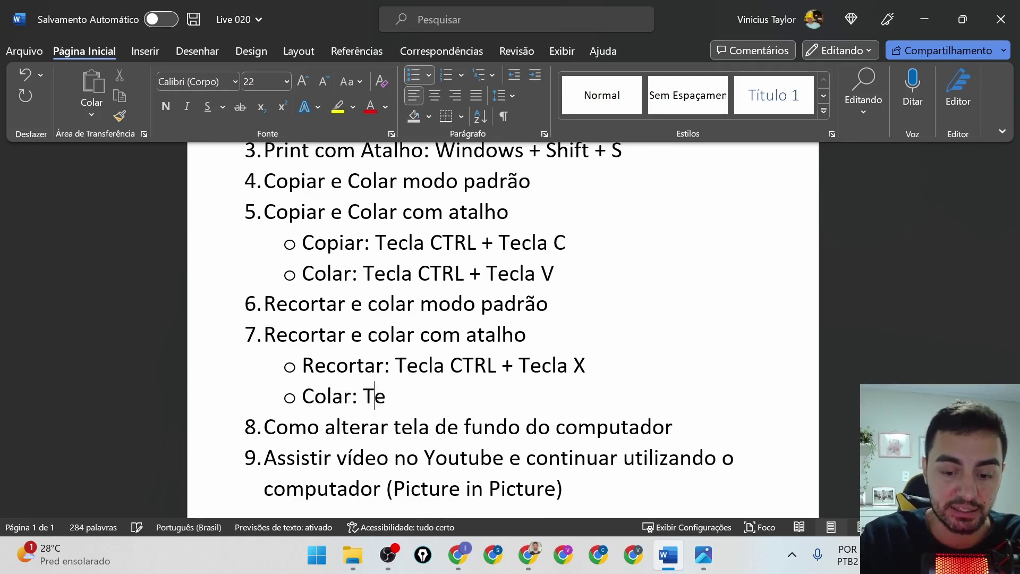
{"action": "type", "text": "cla CTR"}
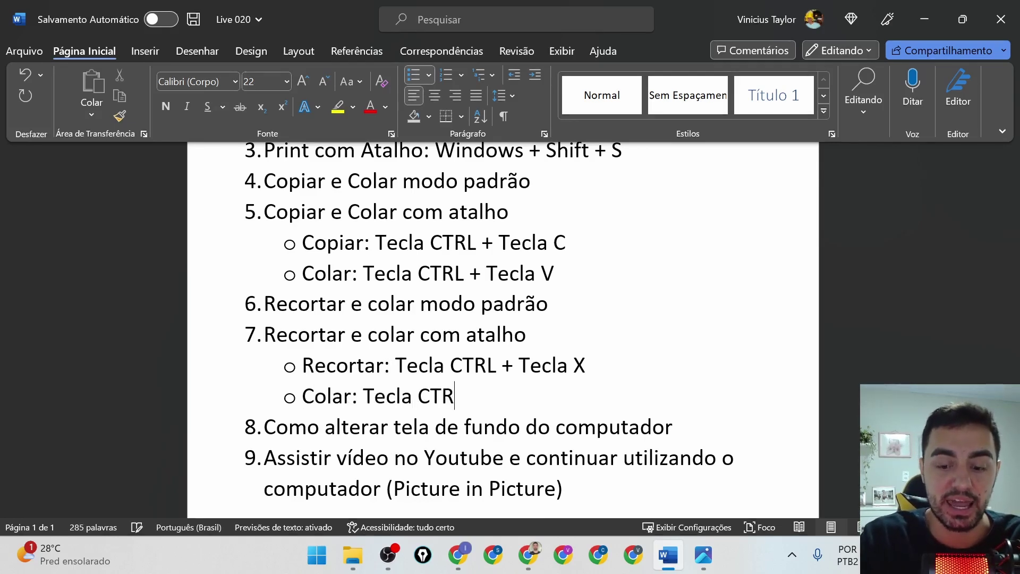
{"action": "type", "text": "L + Tecla V"}
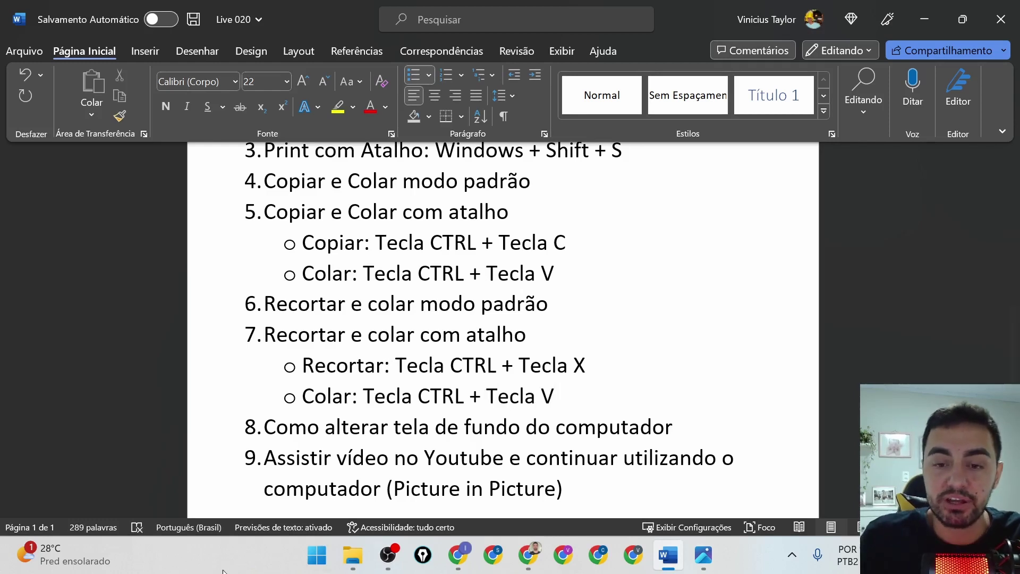
Underline the "Colar: Tecla CTRL + Tecla V" sub-bullet under item 7 with the on-screen annotation pen
{"action": "key", "text": "ctrl+2"}
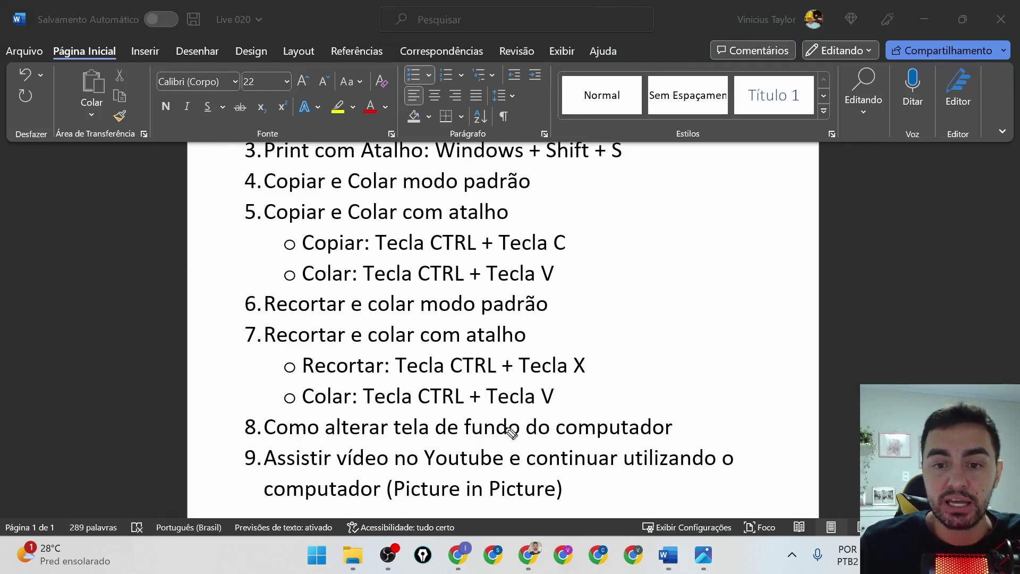
{"action": "left_click_drag", "start_coordinate": [567, 405], "coordinate": [297, 409]}
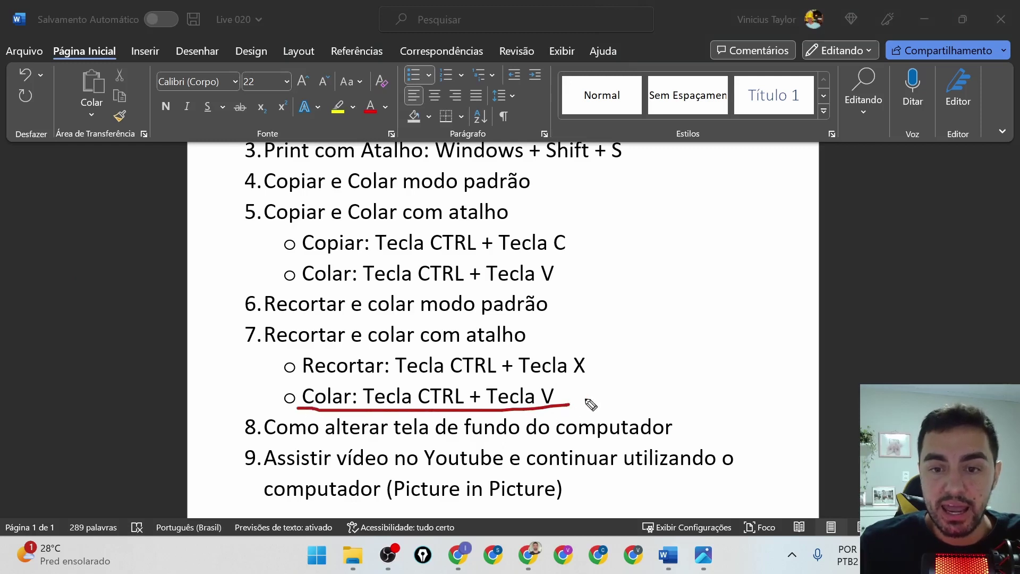